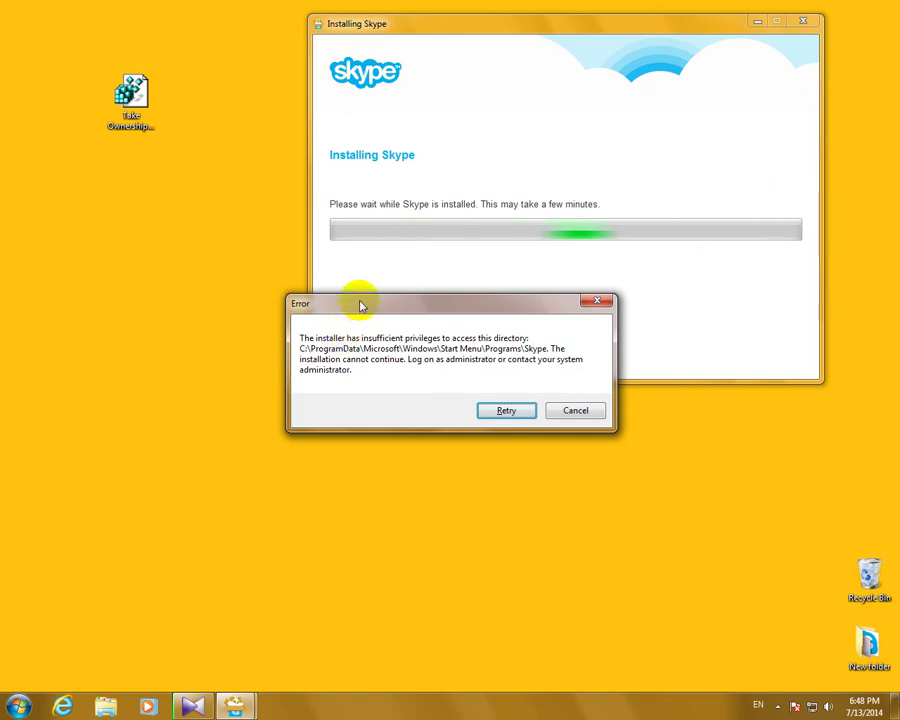
Step: Move the Skype installer's error lower and retry the installation, which fails again
{"action": "left_click_drag", "start_coordinate": [358, 303], "coordinate": [337, 422]}
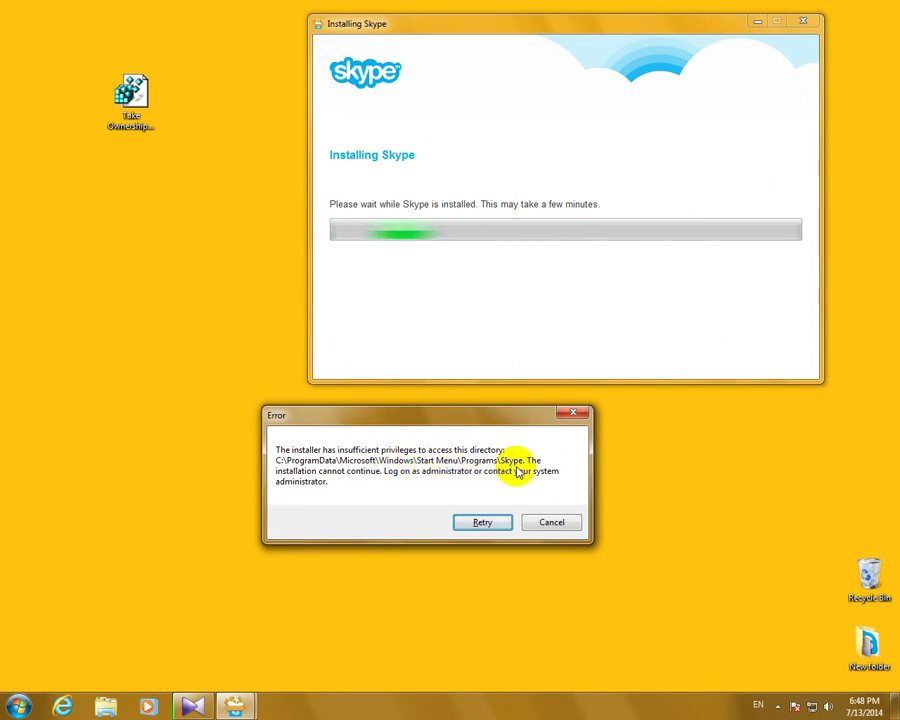
{"action": "left_click", "coordinate": [482, 524]}
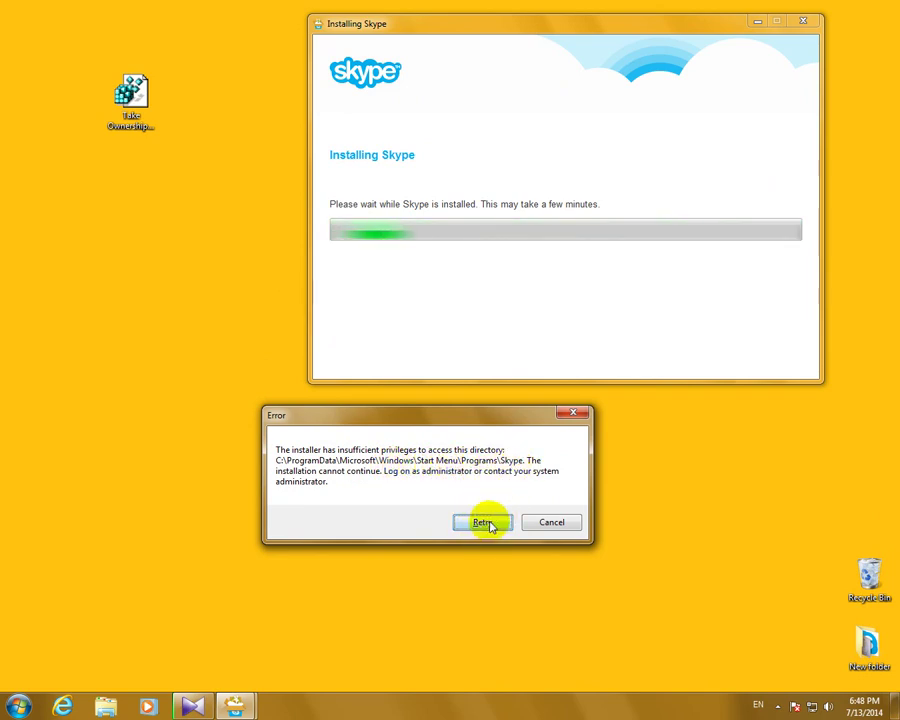
{"action": "left_click", "coordinate": [488, 524]}
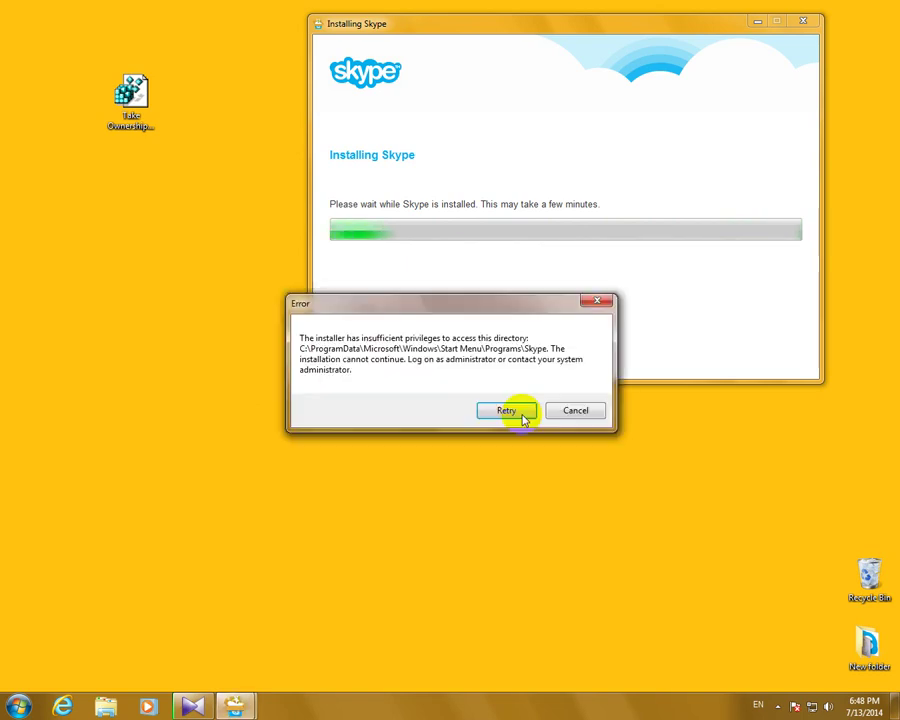
Step: Merge Take Ownership.REG into the registry and check the file's menu for the Take Ownership entry
{"action": "left_click", "coordinate": [157, 128]}
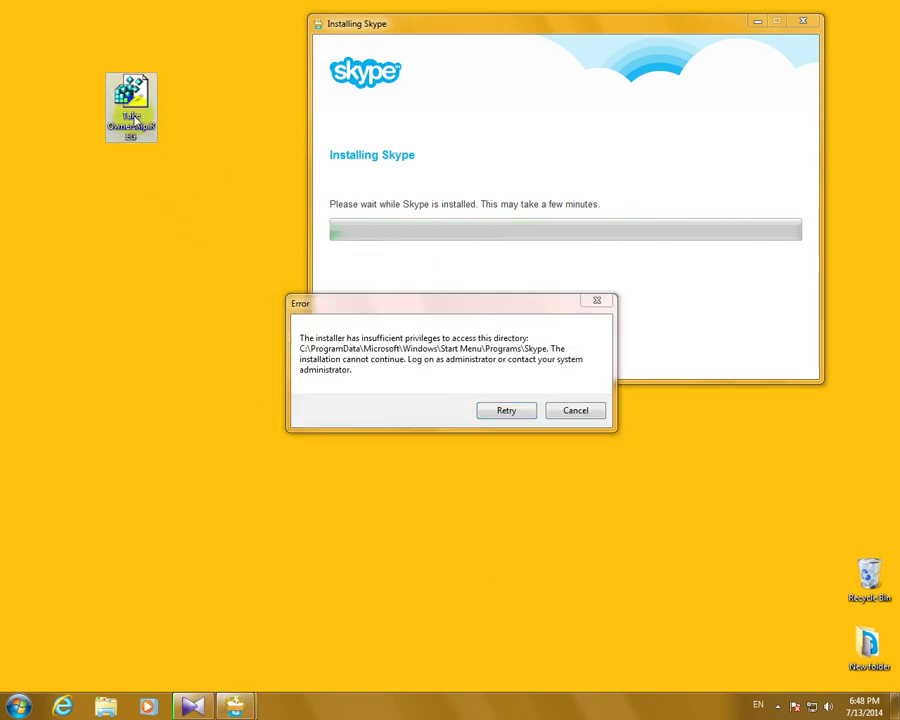
{"action": "double_click", "coordinate": [137, 112]}
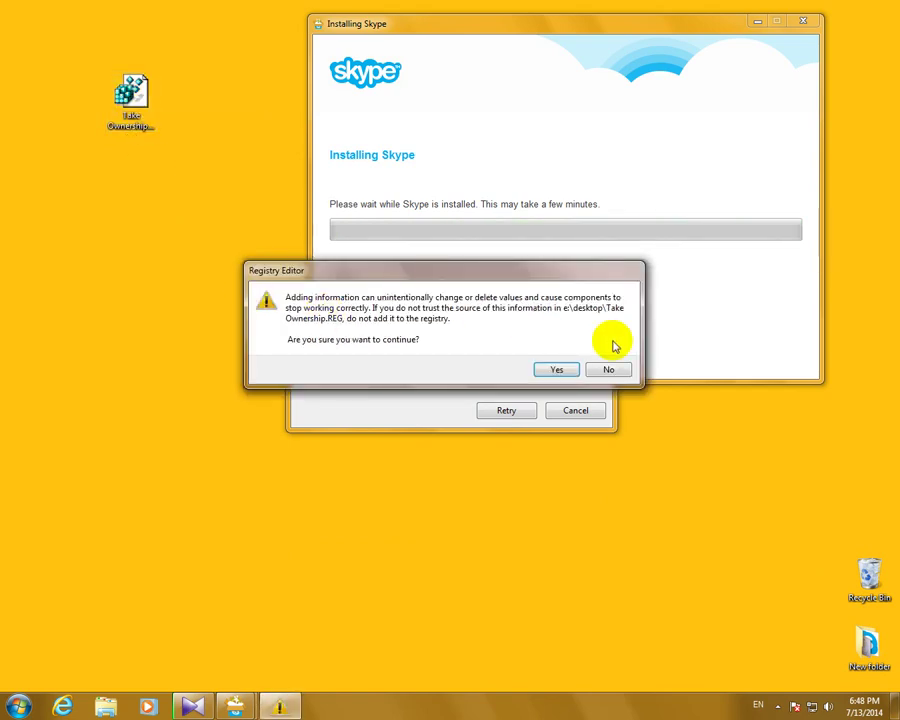
{"action": "left_click", "coordinate": [552, 367]}
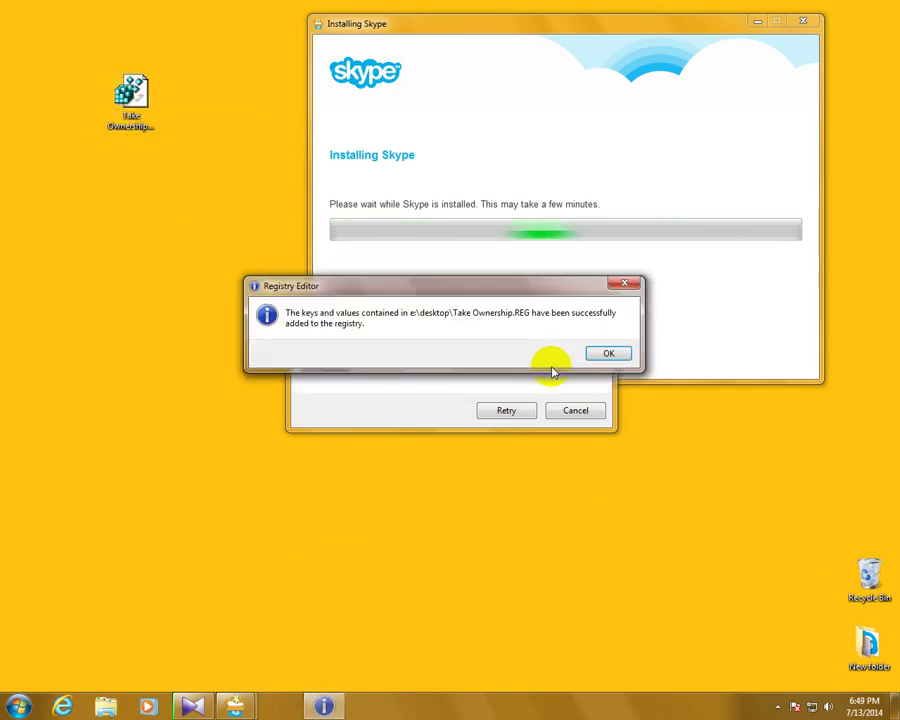
{"action": "left_click", "coordinate": [610, 354]}
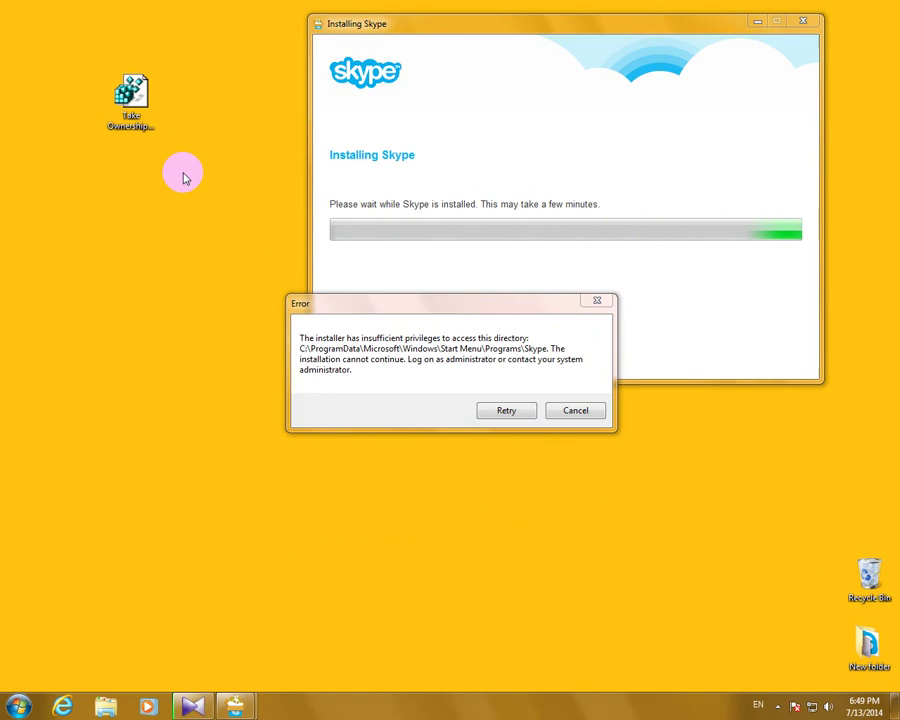
{"action": "right_click", "coordinate": [132, 107]}
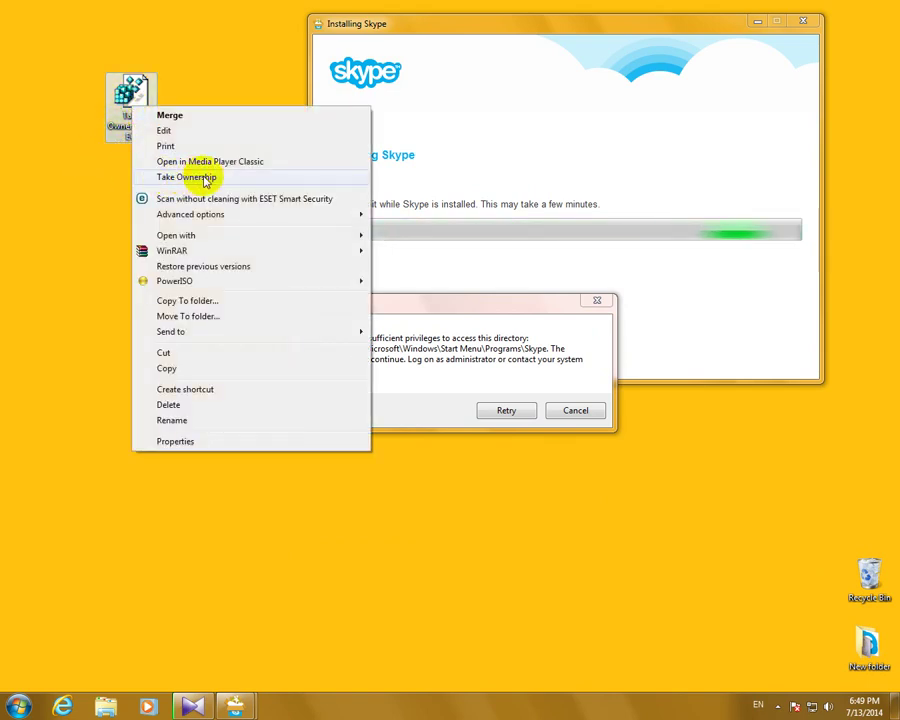
{"action": "left_click", "coordinate": [110, 248]}
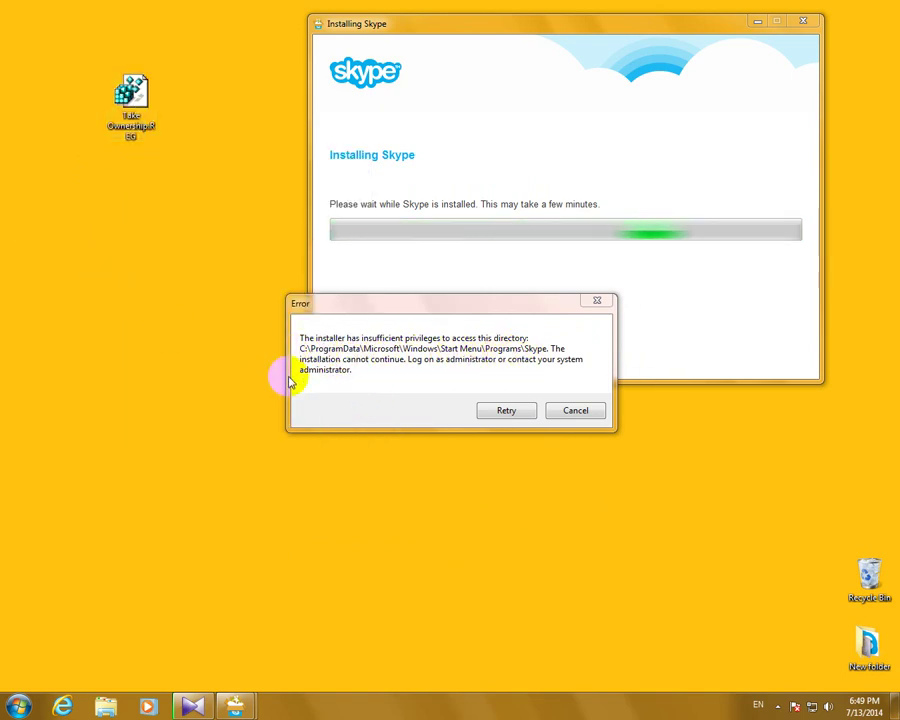
Step: Open Windows Explorer at SSD_40GB (C:) and bring up the Organize menu
{"action": "left_click", "coordinate": [108, 706]}
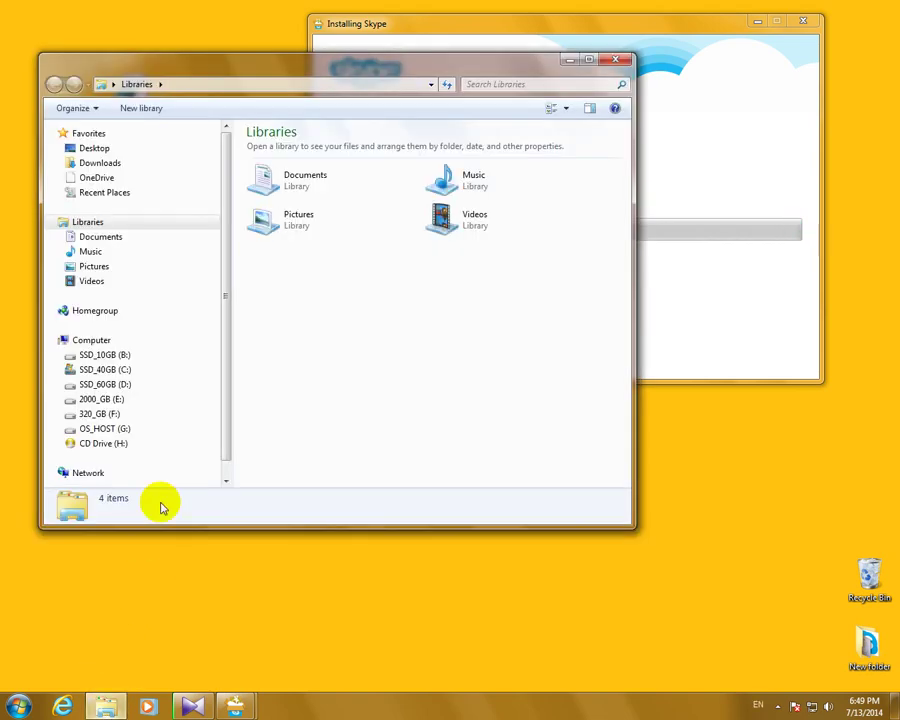
{"action": "left_click", "coordinate": [120, 371]}
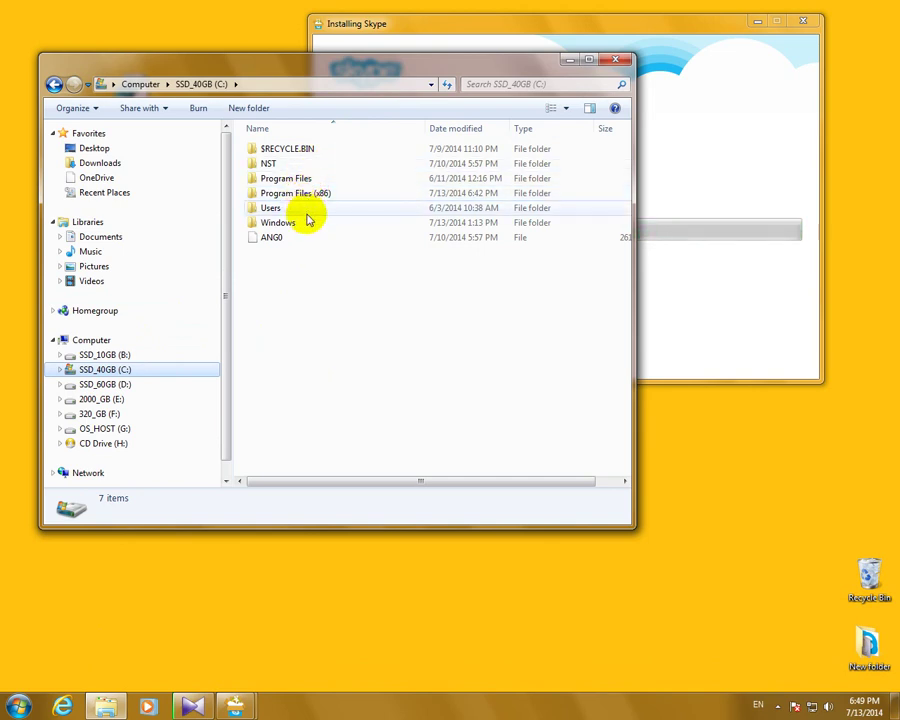
{"action": "left_click", "coordinate": [358, 340]}
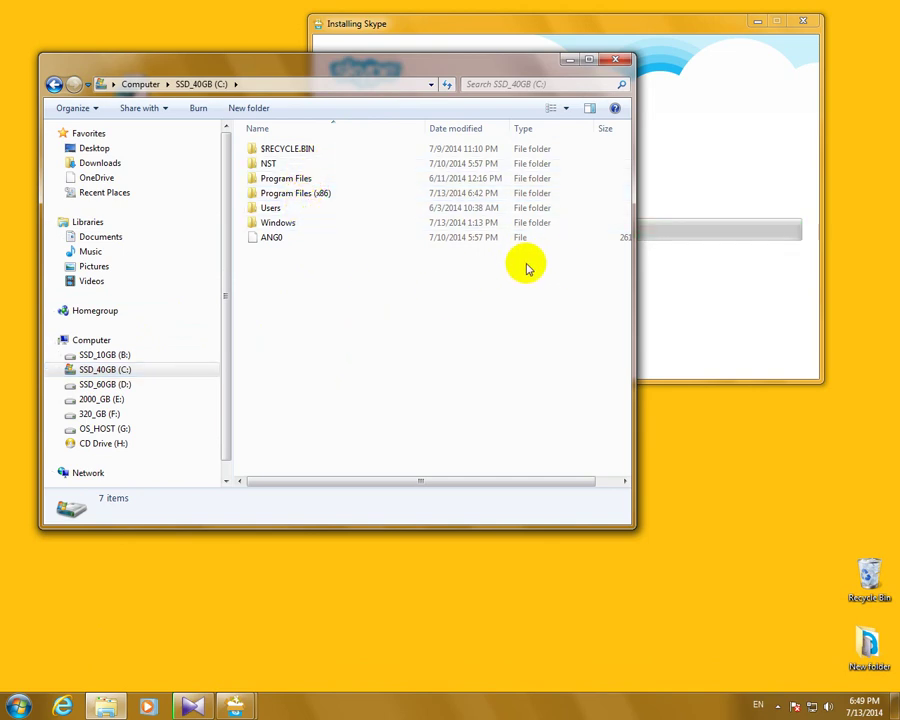
{"action": "mouse_move", "coordinate": [168, 155]}
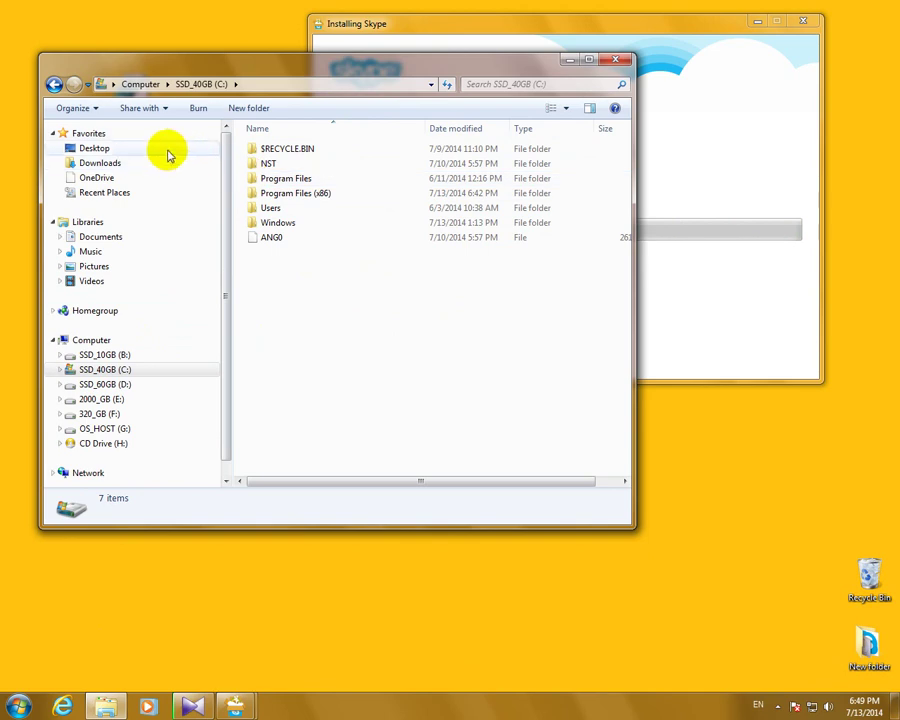
{"action": "left_click", "coordinate": [90, 110]}
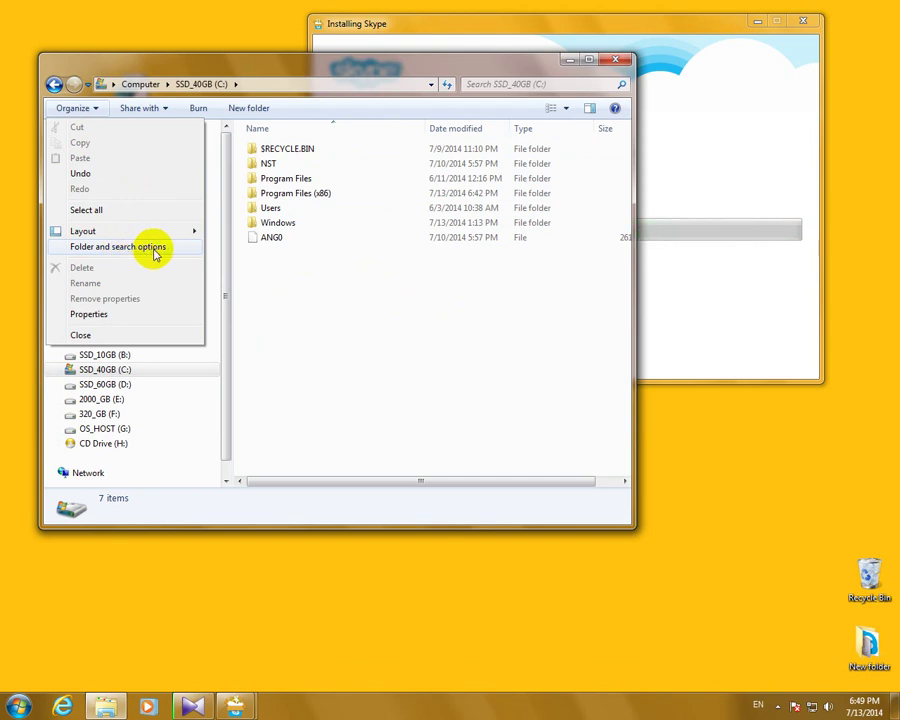
Step: In Folder and search options, show hidden files and stop hiding protected operating system files
{"action": "left_click", "coordinate": [155, 253]}
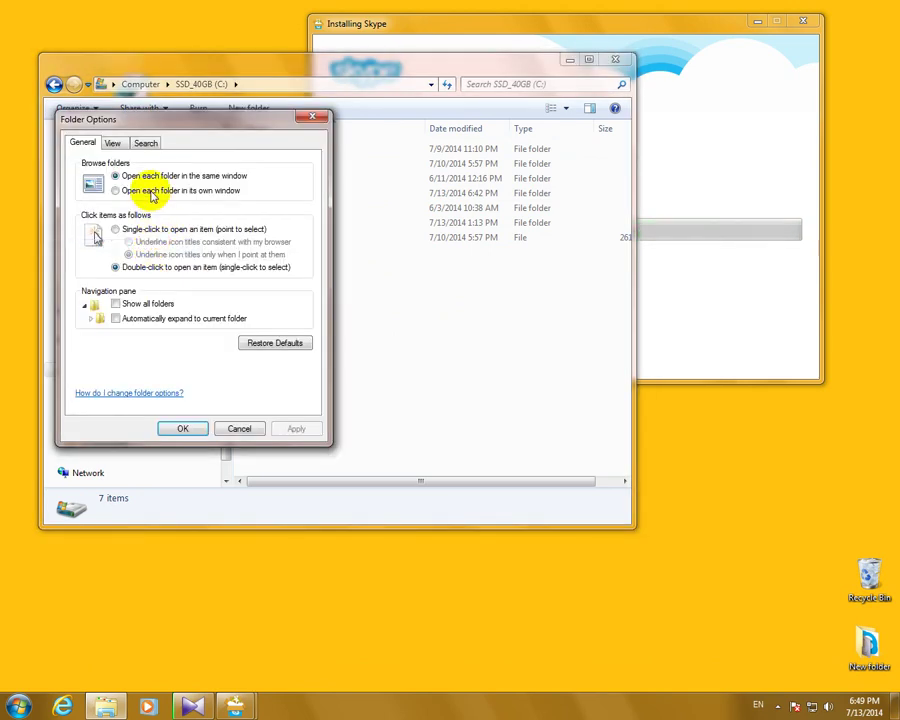
{"action": "left_click", "coordinate": [115, 145]}
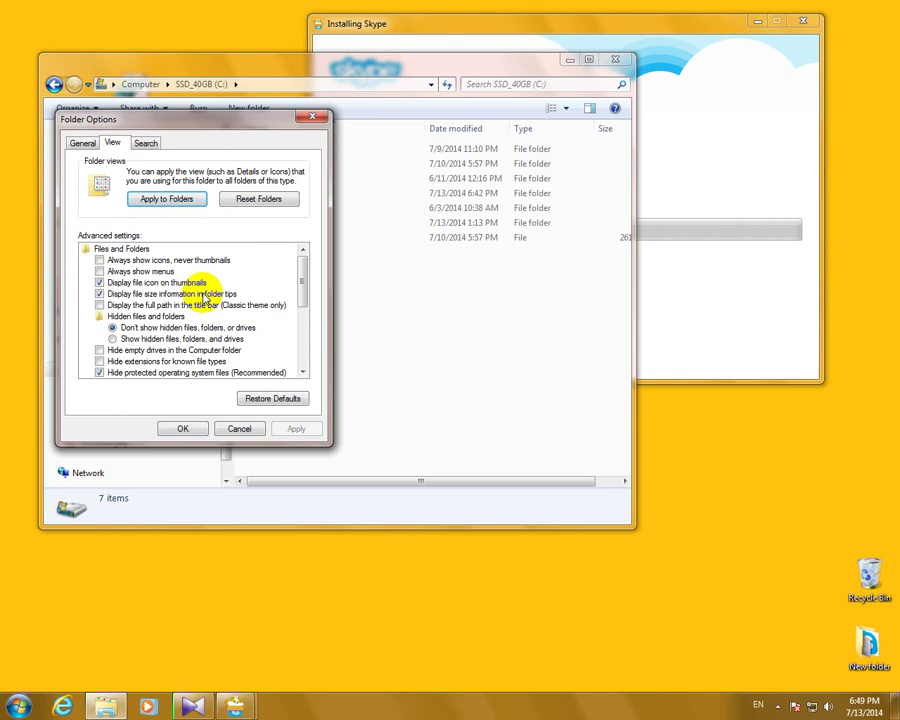
{"action": "left_click", "coordinate": [168, 340]}
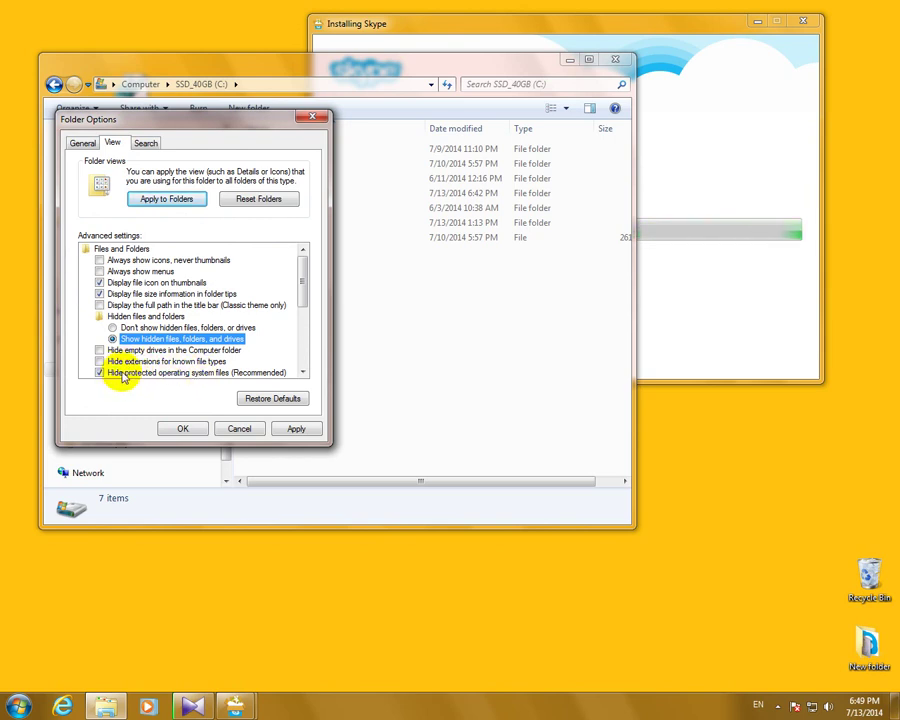
{"action": "left_click", "coordinate": [122, 373]}
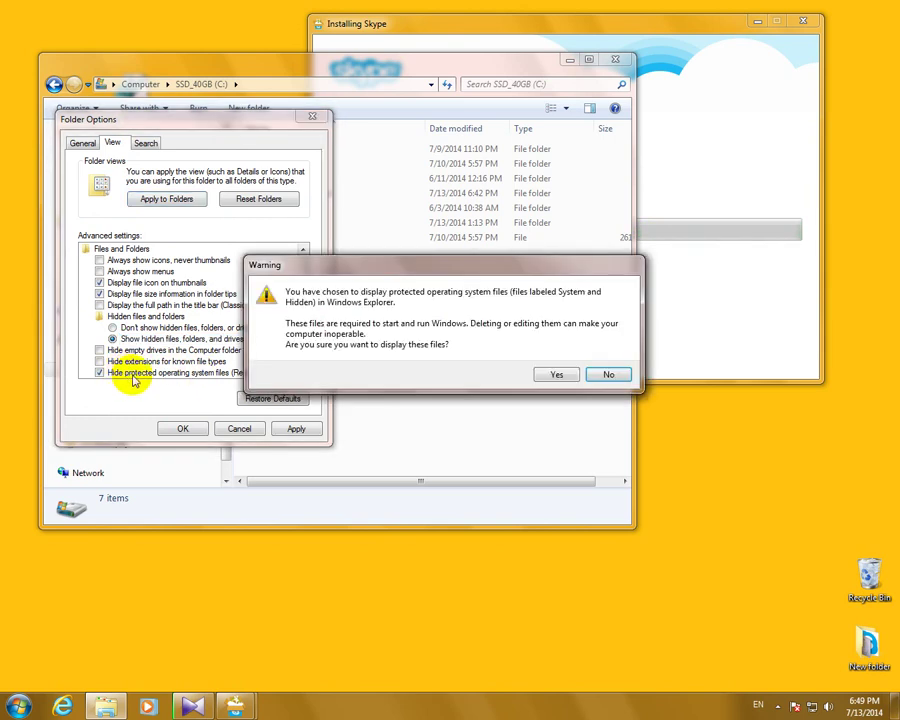
{"action": "left_click", "coordinate": [552, 376]}
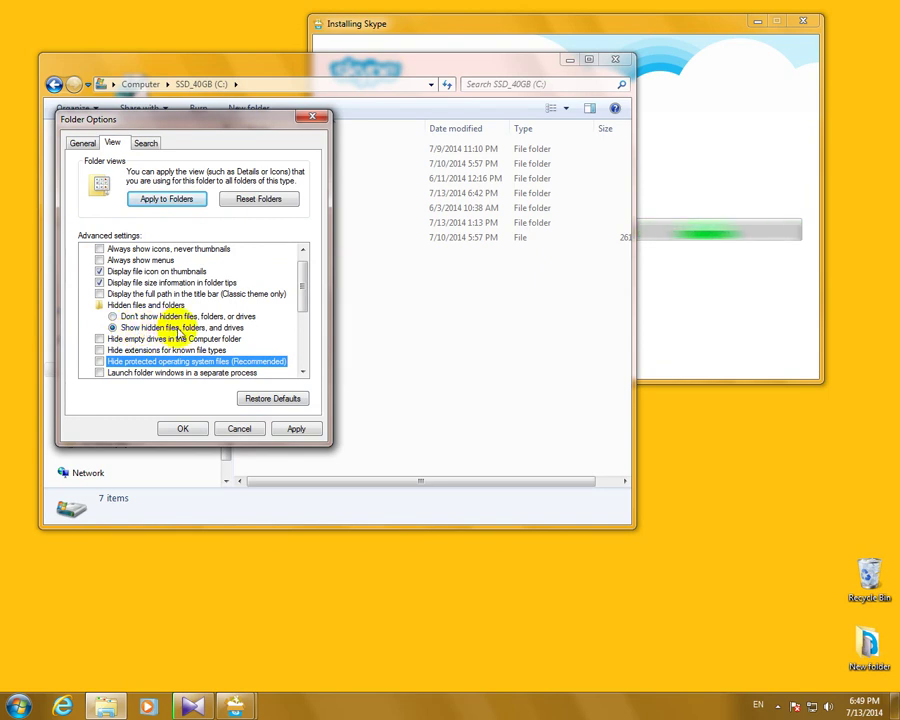
{"action": "left_click", "coordinate": [192, 430]}
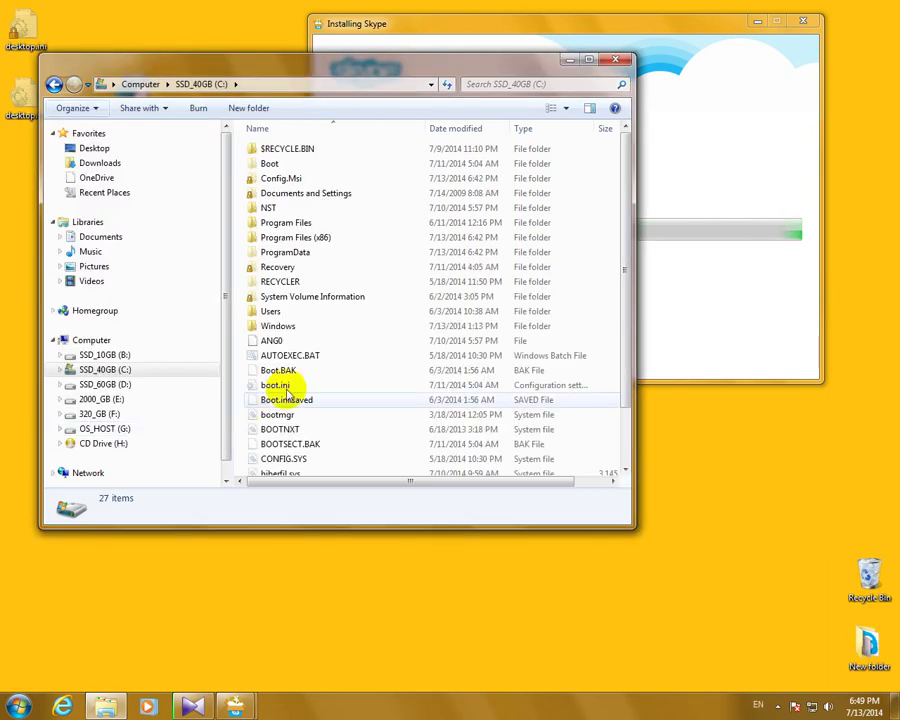
Step: Open ProgramData and arrange Explorer beneath the installer's error message
{"action": "left_click", "coordinate": [287, 254]}
{"action": "double_click", "coordinate": [300, 253]}
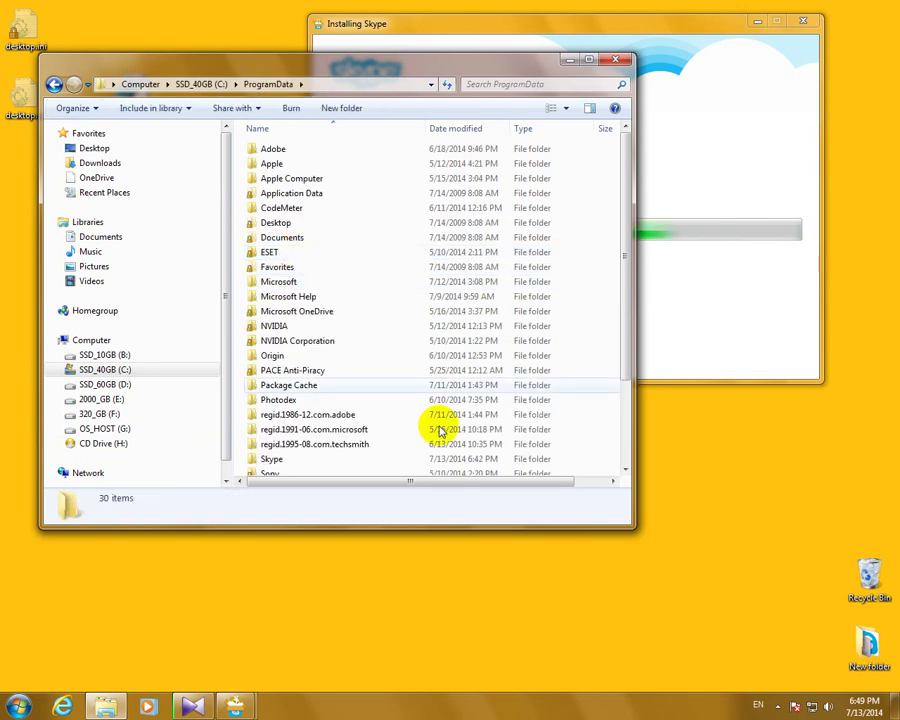
{"action": "left_click_drag", "start_coordinate": [410, 60], "coordinate": [510, 253]}
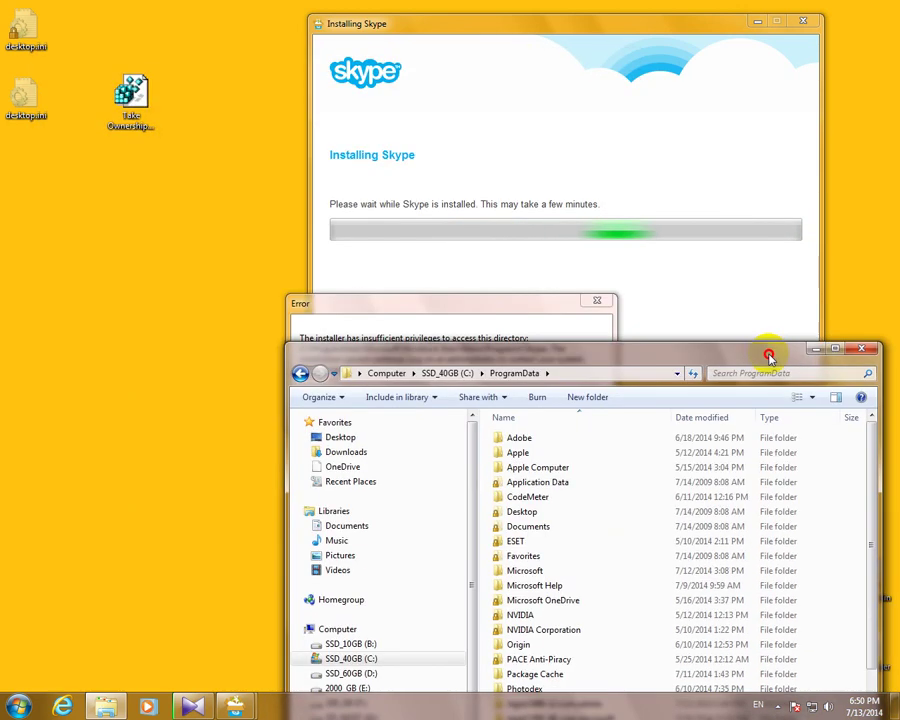
{"action": "left_click_drag", "start_coordinate": [616, 260], "coordinate": [450, 302]}
{"action": "left_click_drag", "start_coordinate": [604, 317], "coordinate": [830, 100]}
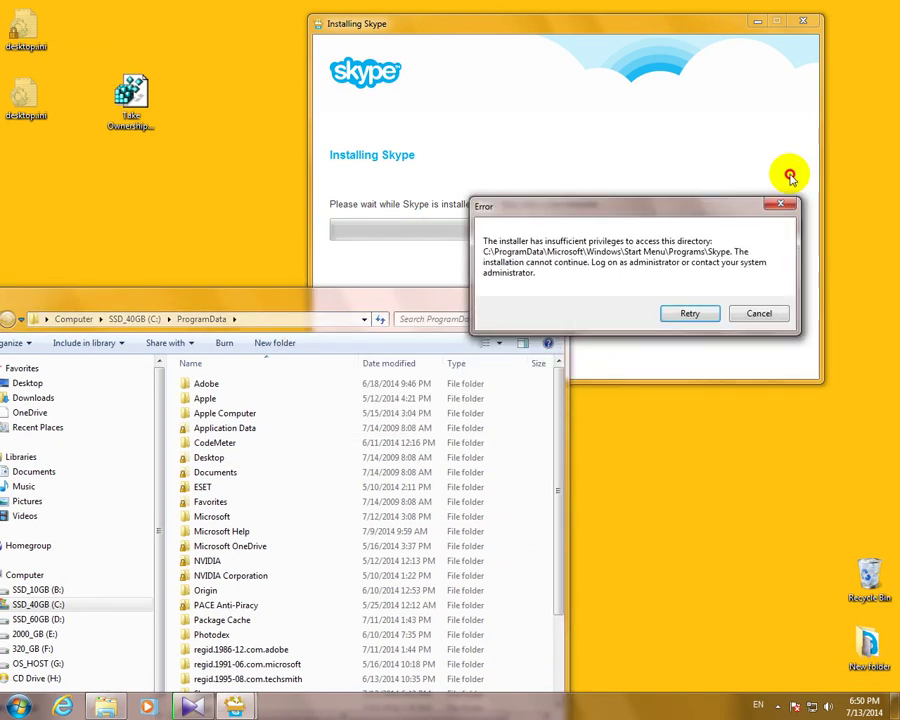
{"action": "mouse_move", "coordinate": [444, 300]}
{"action": "left_mouse_down"}
{"action": "mouse_move", "coordinate": [488, 192]}
{"action": "mouse_move", "coordinate": [502, 226]}
{"action": "left_mouse_up"}
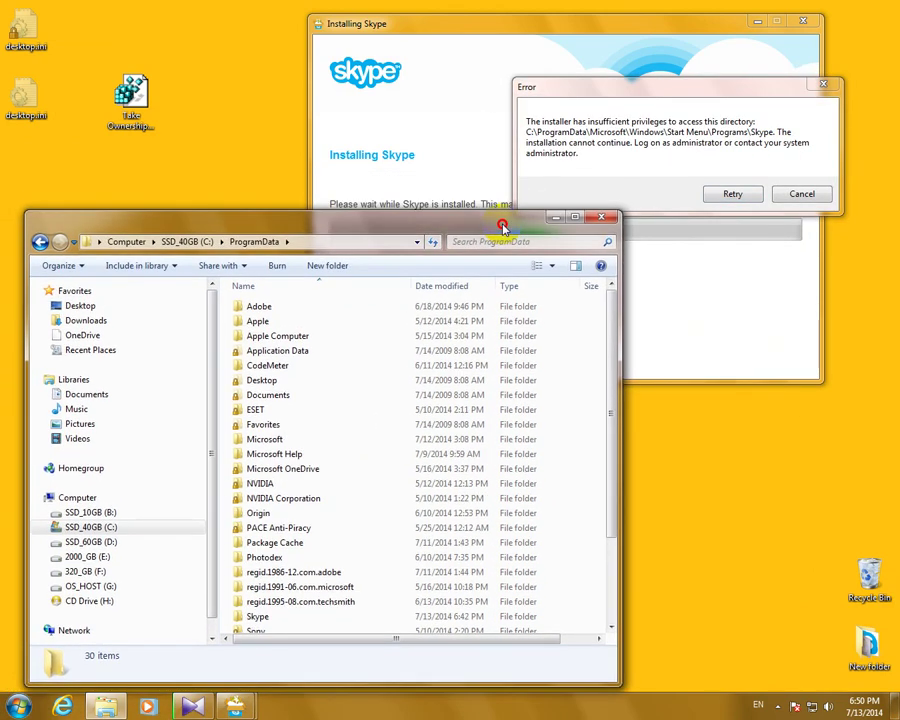
{"action": "left_click", "coordinate": [626, 189]}
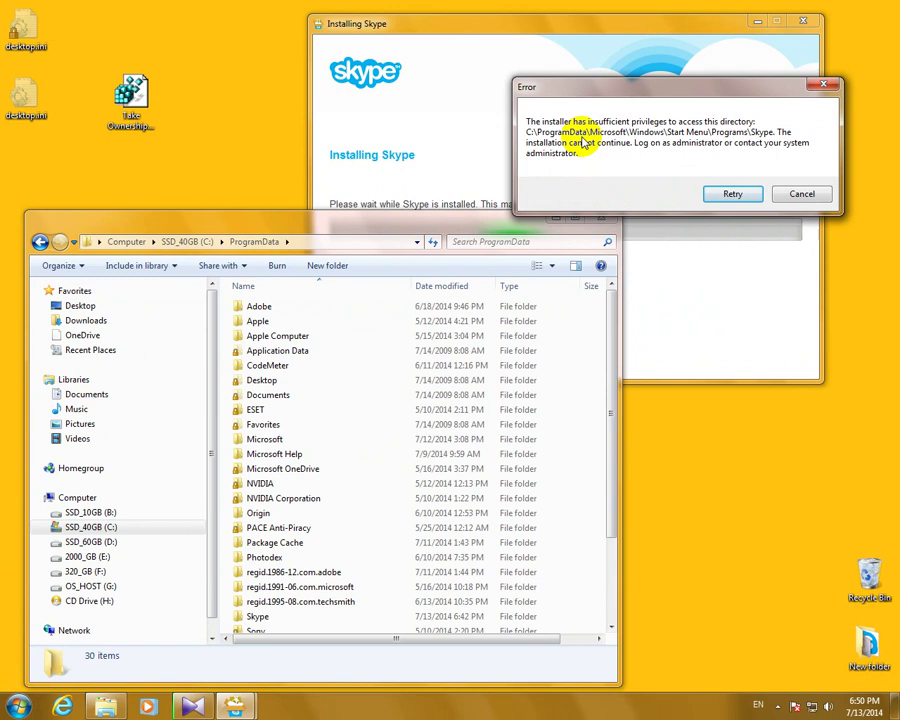
Step: Browse through Microsoft\Windows\Start Menu\Programs and scroll to the end of the listing
{"action": "left_click", "coordinate": [368, 483]}
{"action": "left_click", "coordinate": [268, 440]}
{"action": "double_click", "coordinate": [268, 440]}
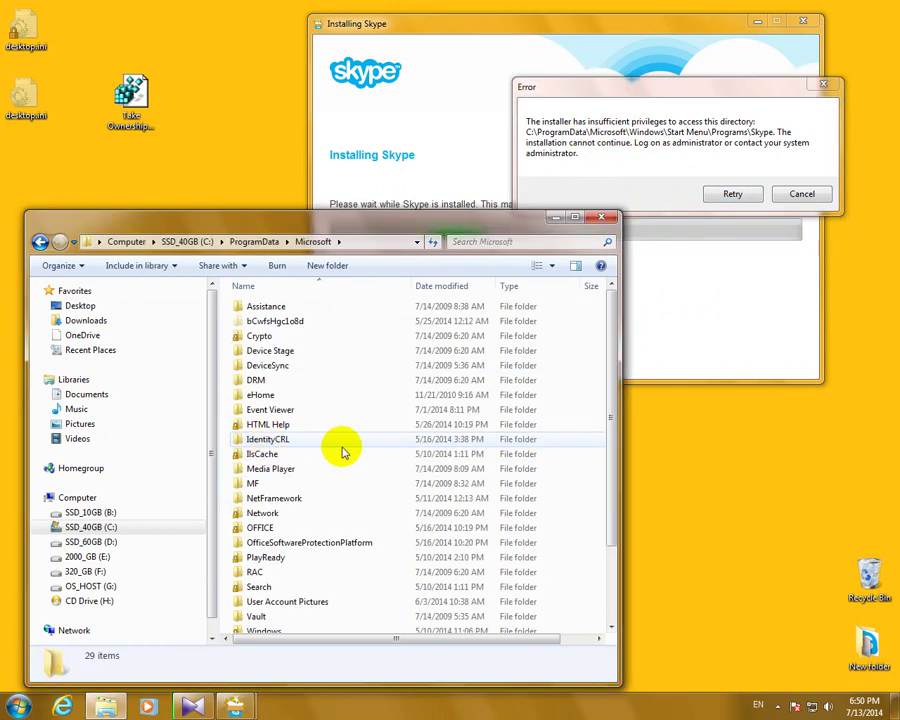
{"action": "left_click", "coordinate": [338, 524]}
{"action": "scroll", "coordinate": [310, 500], "scroll_direction": "down", "scroll_amount": 2}
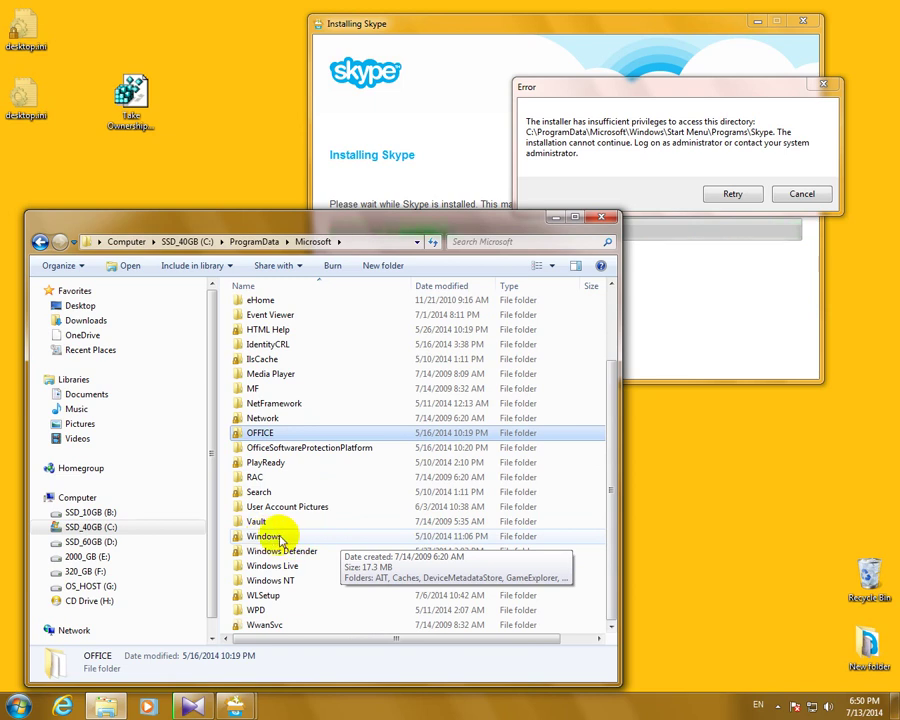
{"action": "double_click", "coordinate": [280, 540]}
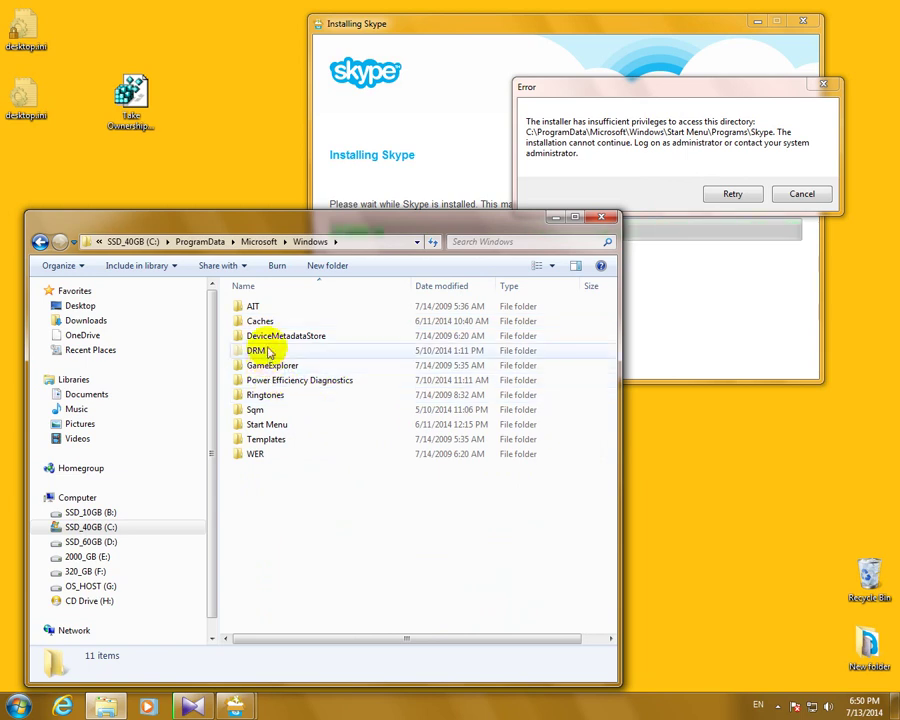
{"action": "double_click", "coordinate": [262, 425]}
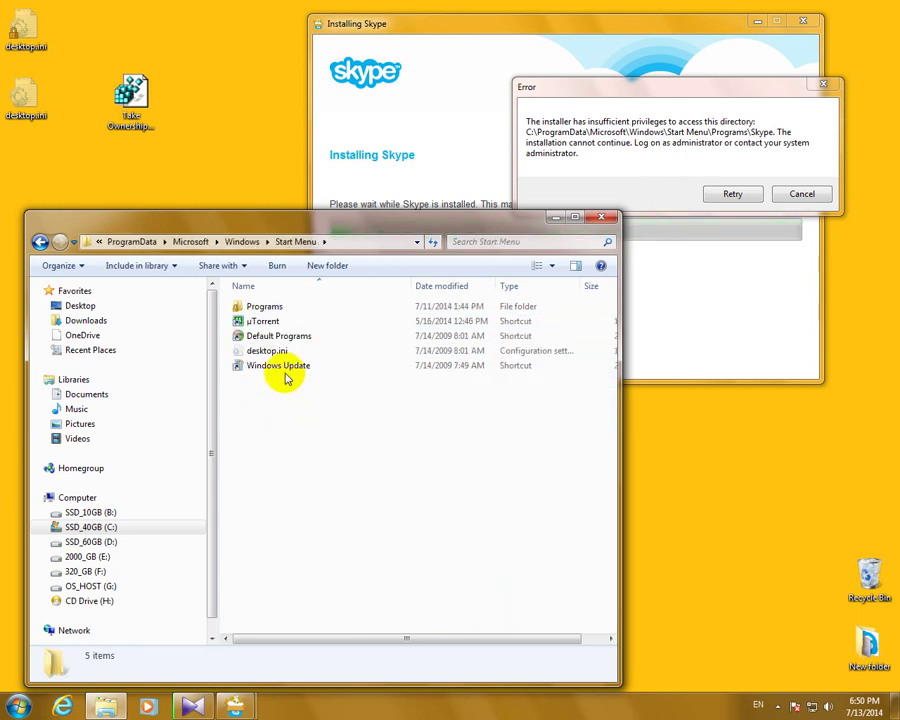
{"action": "double_click", "coordinate": [264, 307]}
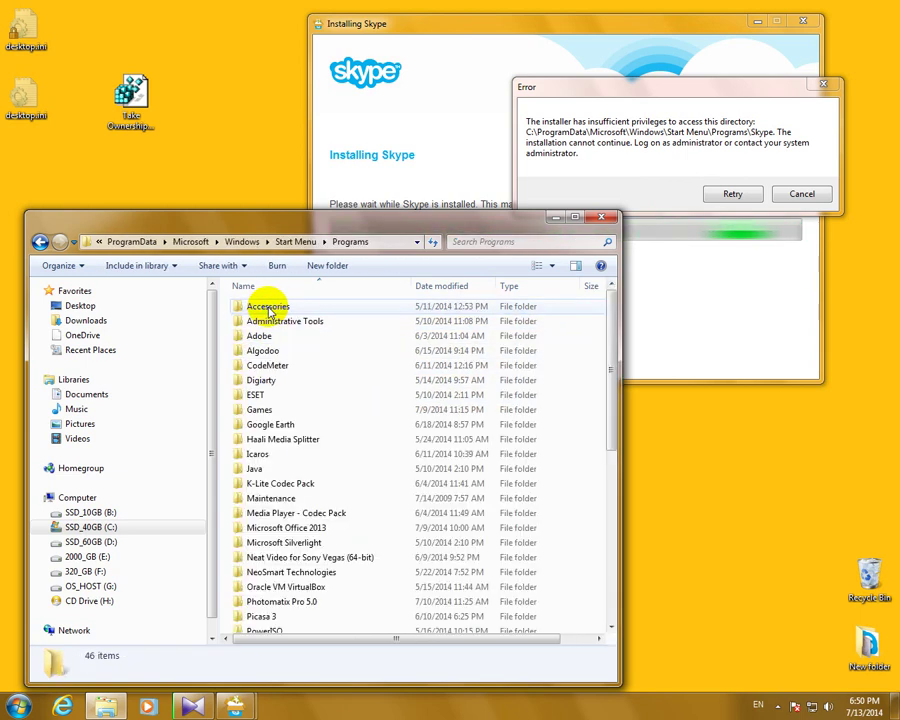
{"action": "left_click", "coordinate": [349, 446]}
{"action": "scroll", "coordinate": [367, 490], "scroll_direction": "down", "scroll_amount": 7}
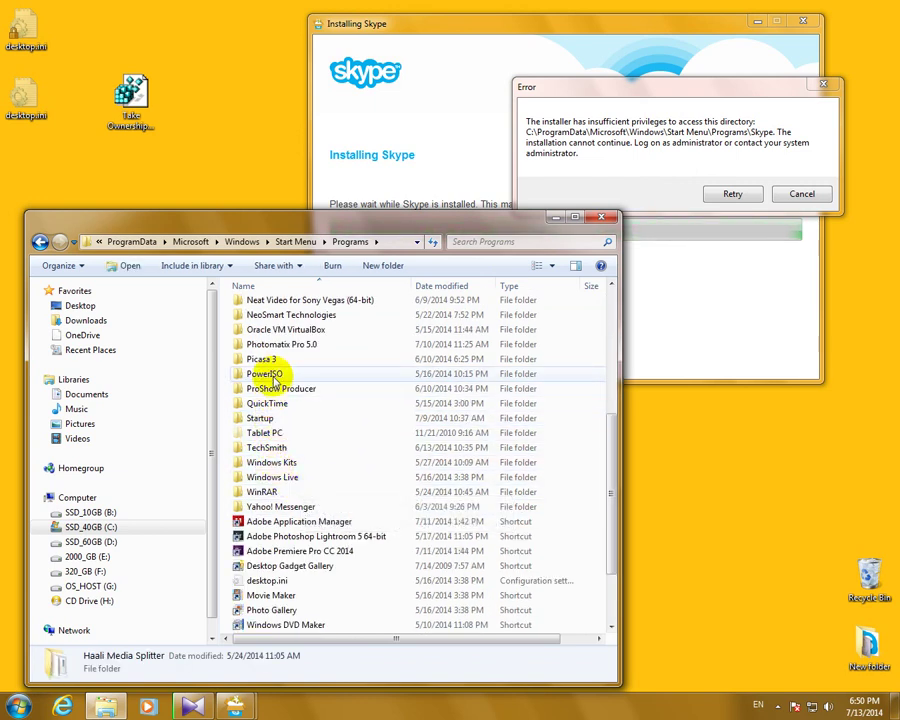
Step: Create a folder named Skype in Programs and retry the Skype installer
{"action": "left_click", "coordinate": [282, 422]}
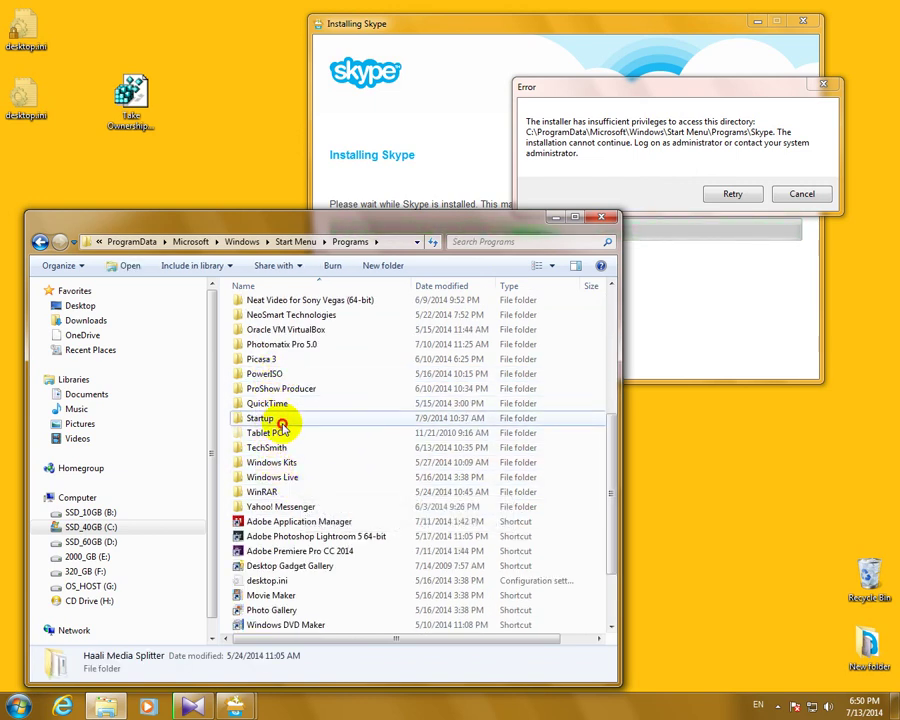
{"action": "left_click", "coordinate": [383, 268]}
{"action": "type", "text": "Skype"}
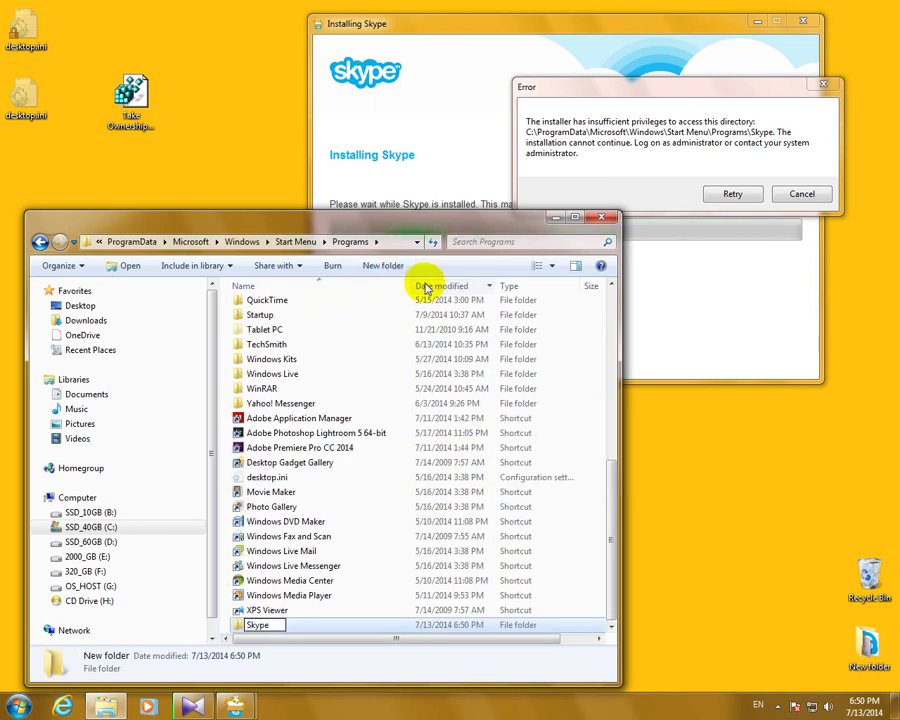
{"action": "key", "text": "Return"}
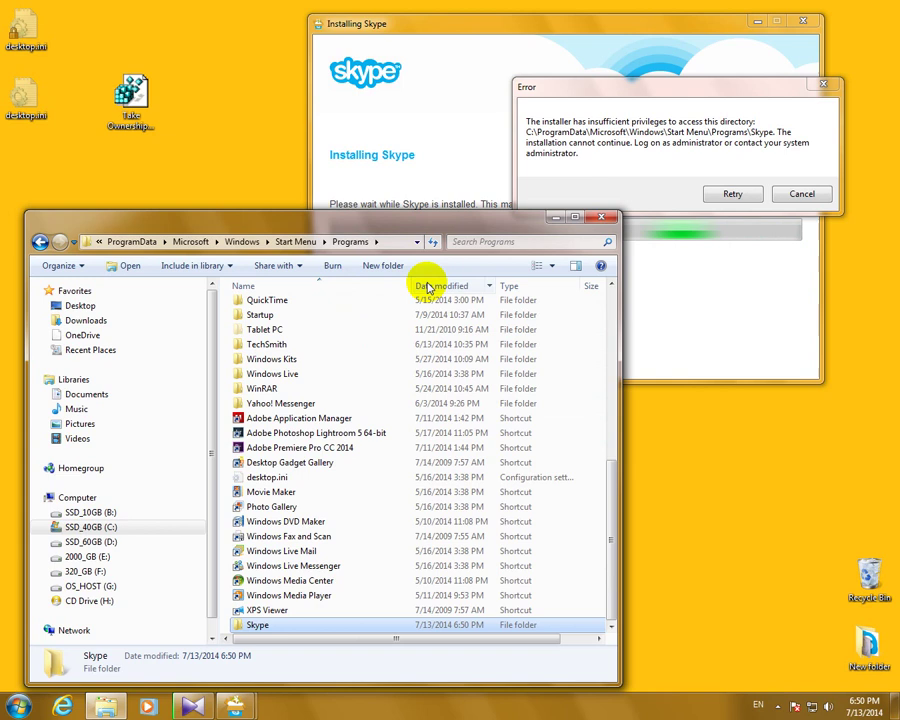
{"action": "left_click", "coordinate": [595, 145]}
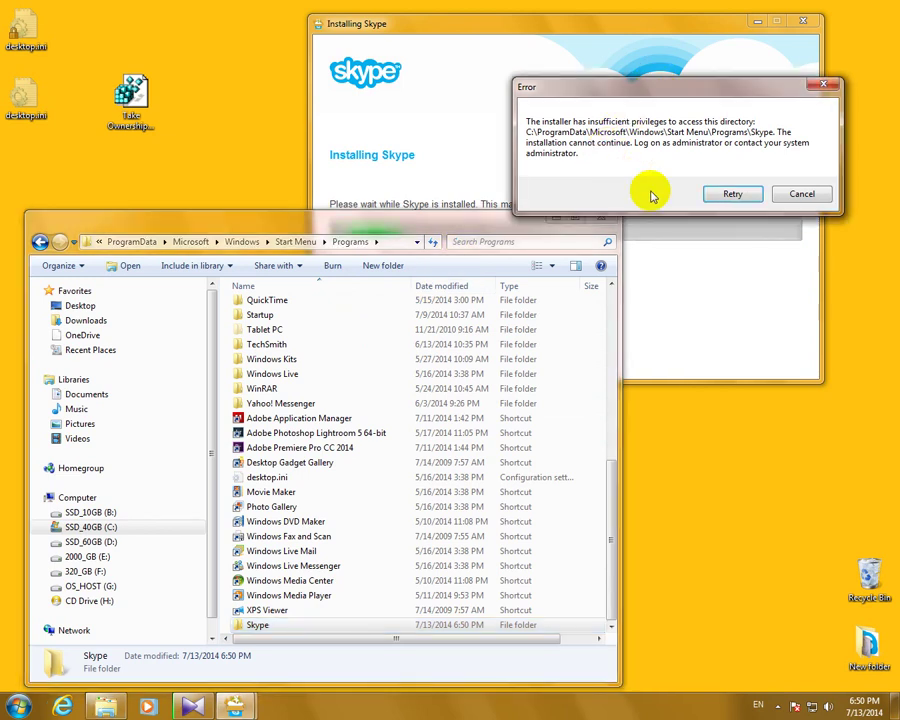
{"action": "left_click", "coordinate": [735, 195]}
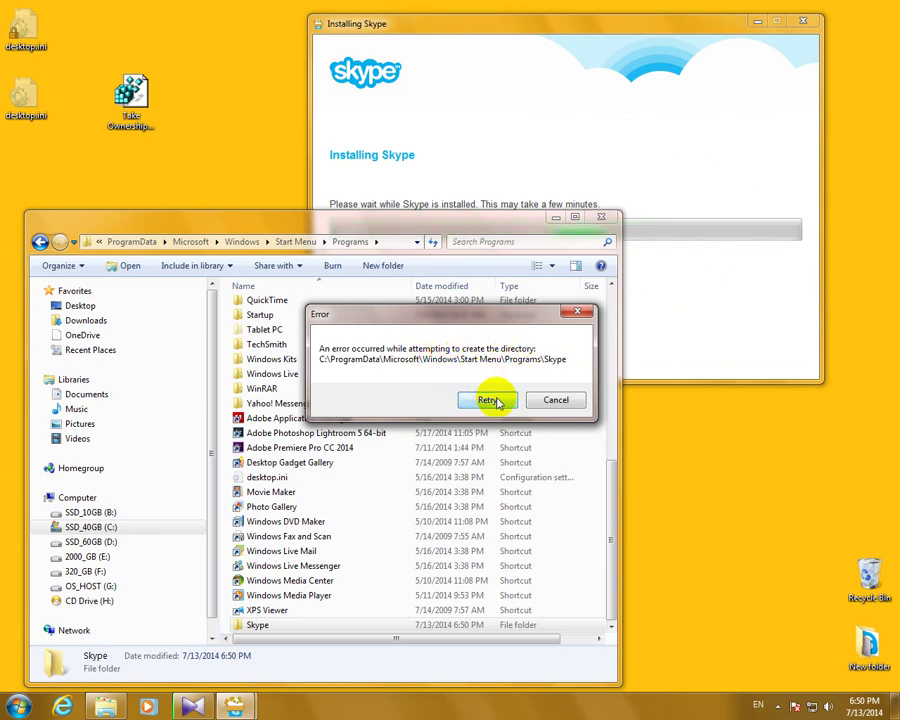
Step: Apply Take Ownership to the Skype folder and bring the Skype installer forward
{"action": "right_click", "coordinate": [262, 627]}
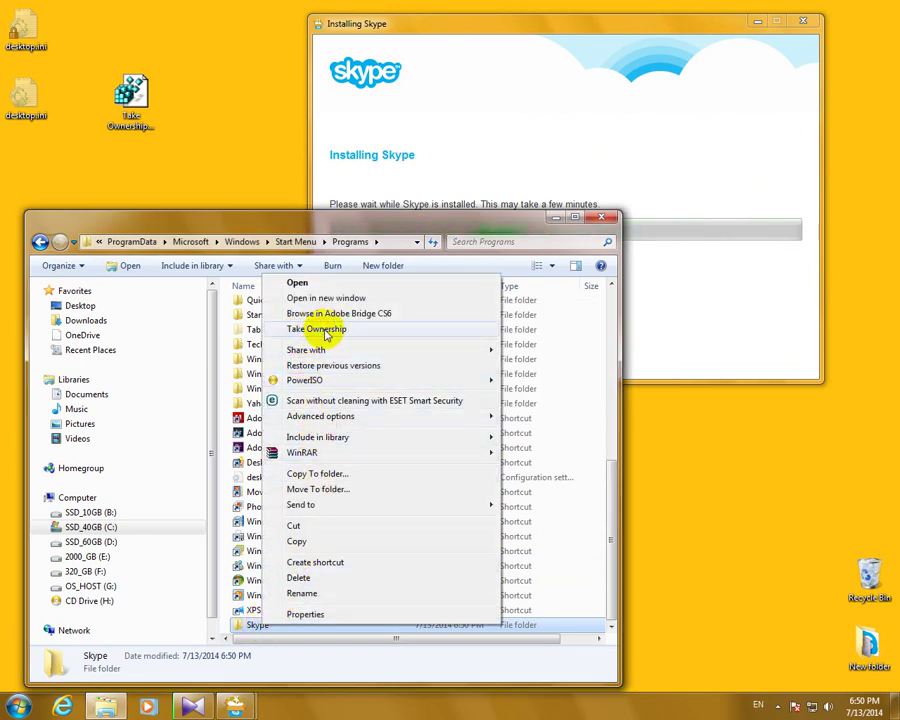
{"action": "left_click", "coordinate": [257, 625]}
{"action": "right_click", "coordinate": [280, 625]}
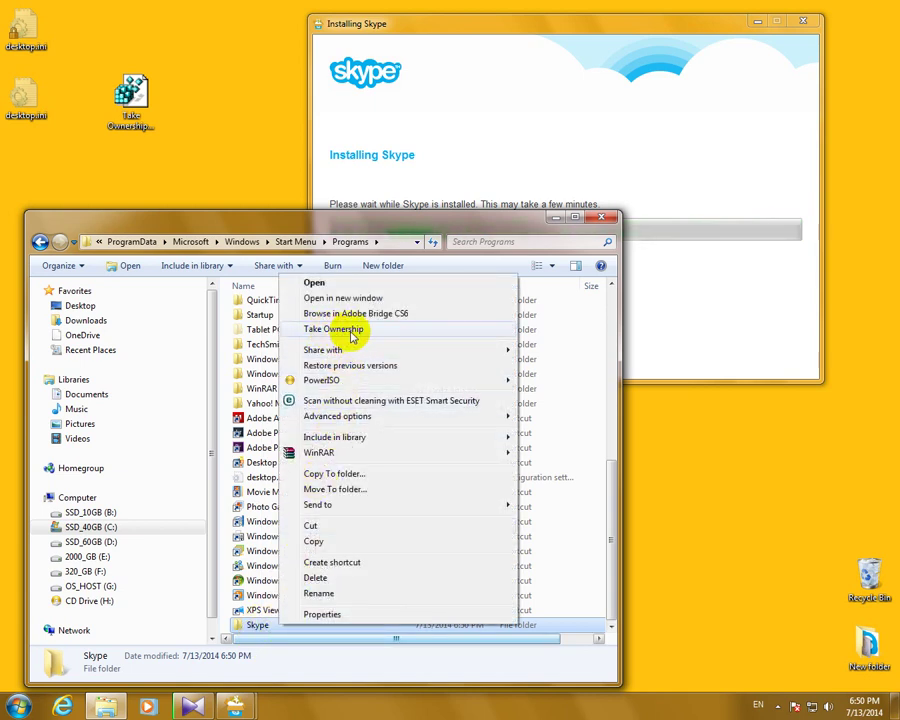
{"action": "left_click", "coordinate": [351, 332]}
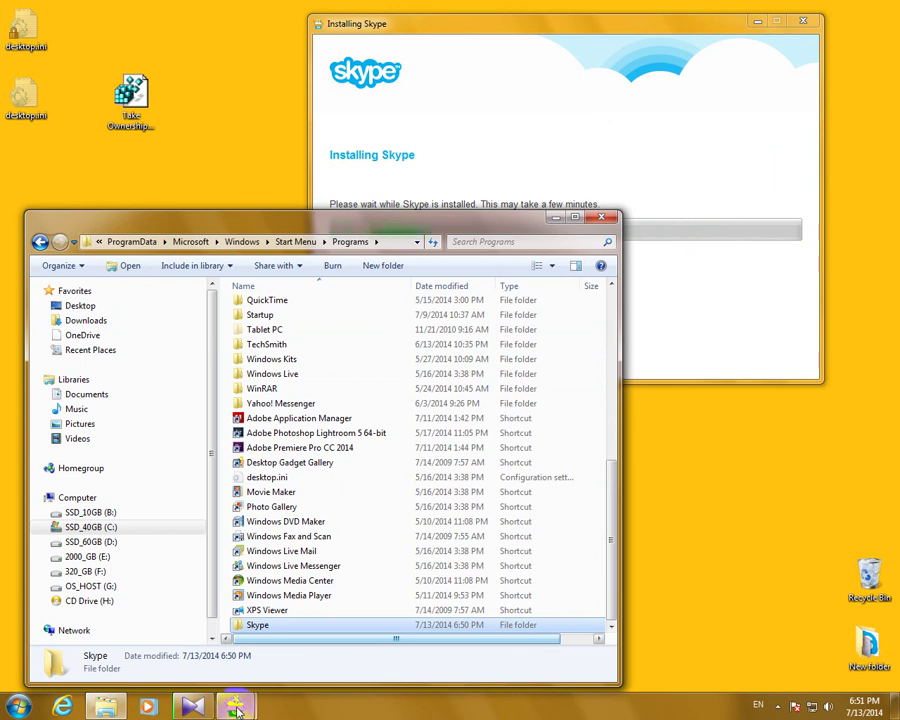
{"action": "left_click", "coordinate": [526, 157]}
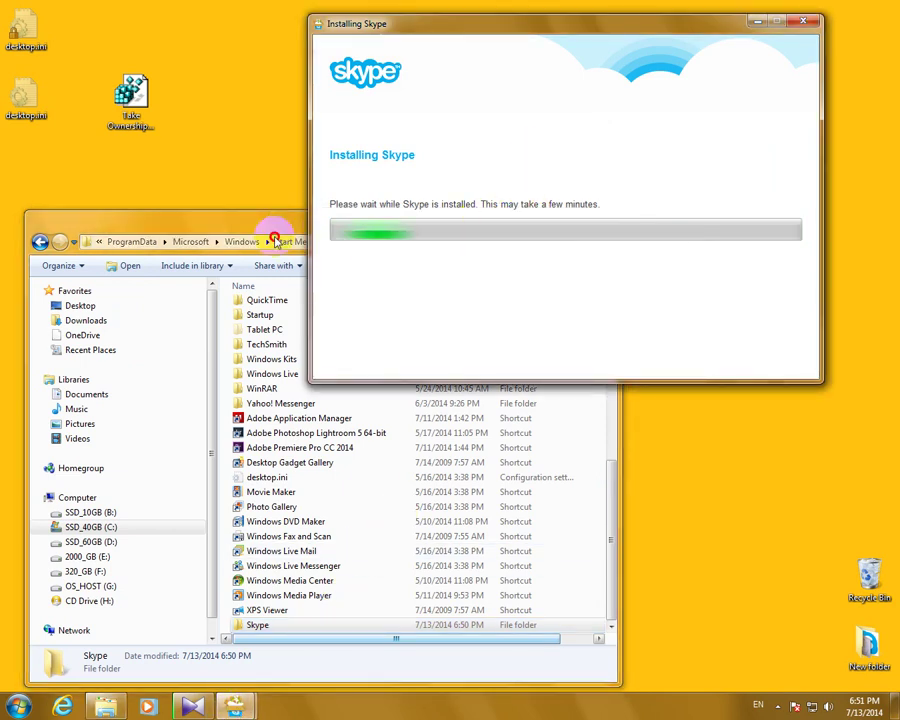
Step: Retry the Start Menu directory error and dismiss the shortcut warning so Skype finishes installing
{"action": "left_click_drag", "start_coordinate": [280, 221], "coordinate": [257, 604]}
{"action": "left_click", "coordinate": [352, 414]}
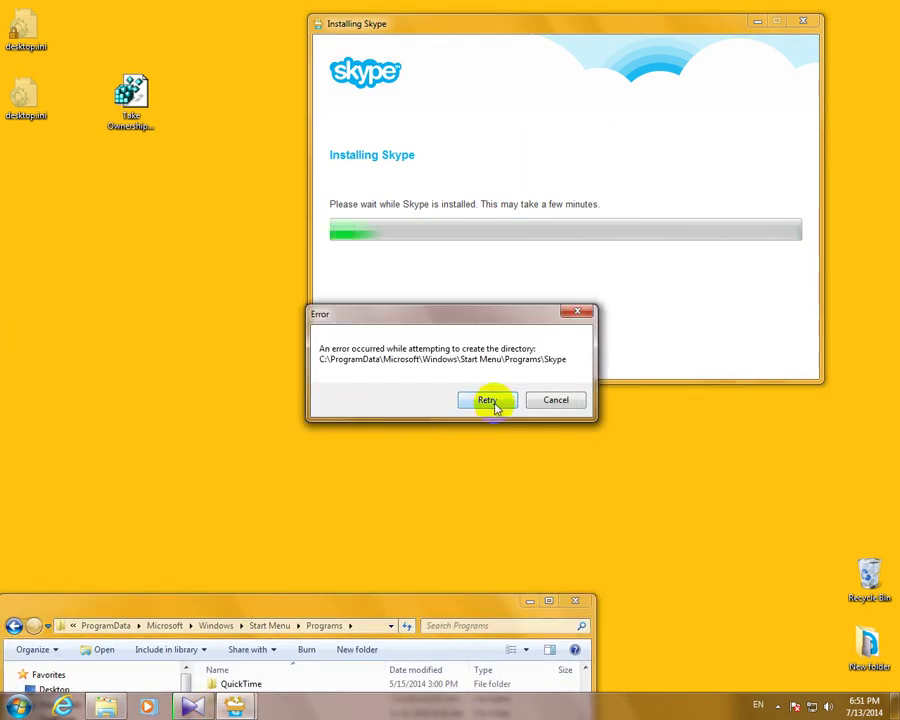
{"action": "left_click", "coordinate": [494, 405]}
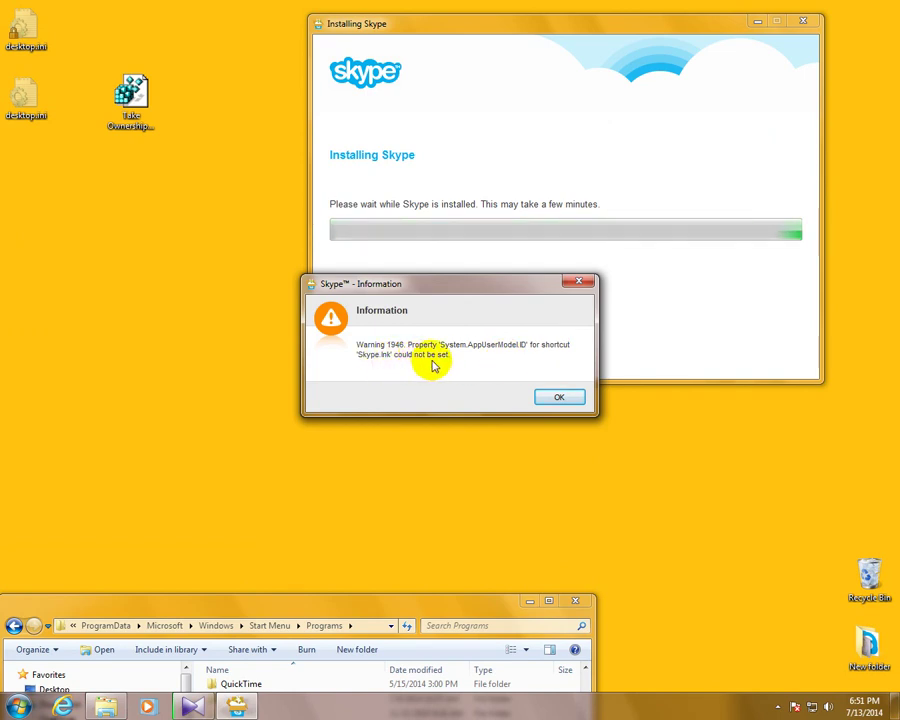
{"action": "left_click", "coordinate": [558, 397]}
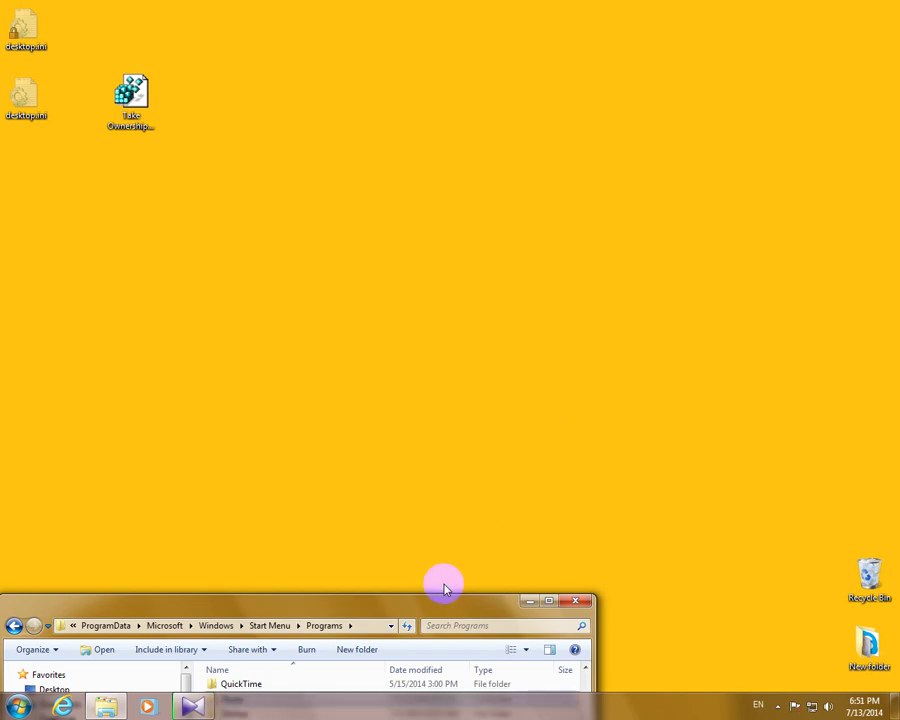
Step: Allow Ninite's and Skype's outbound traffic in ESET, with Remember action (create rule) ticked
{"action": "left_click_drag", "start_coordinate": [421, 602], "coordinate": [371, 467]}
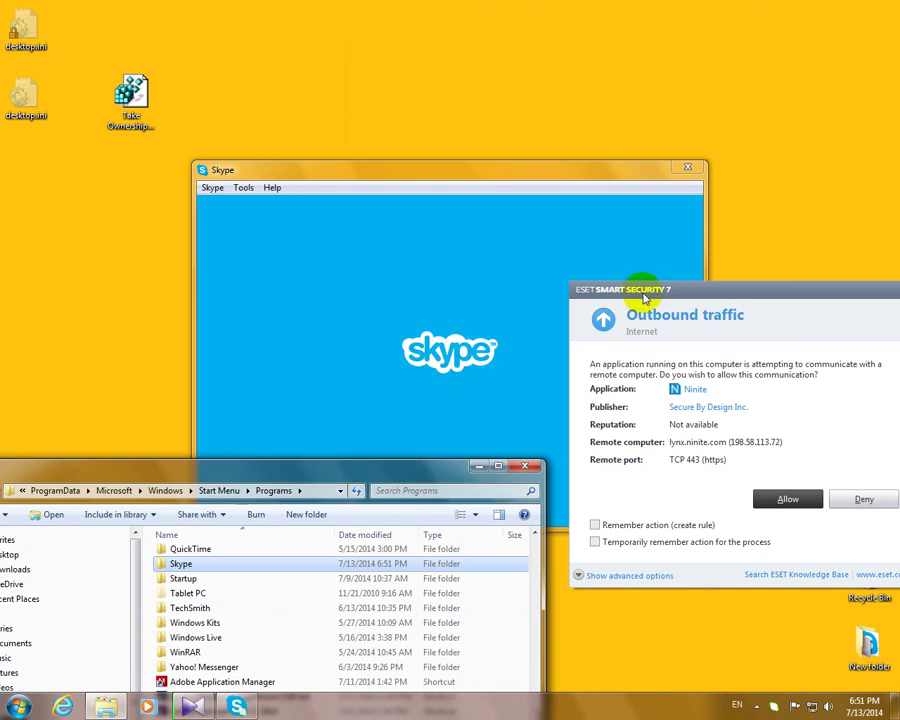
{"action": "left_click", "coordinate": [655, 525]}
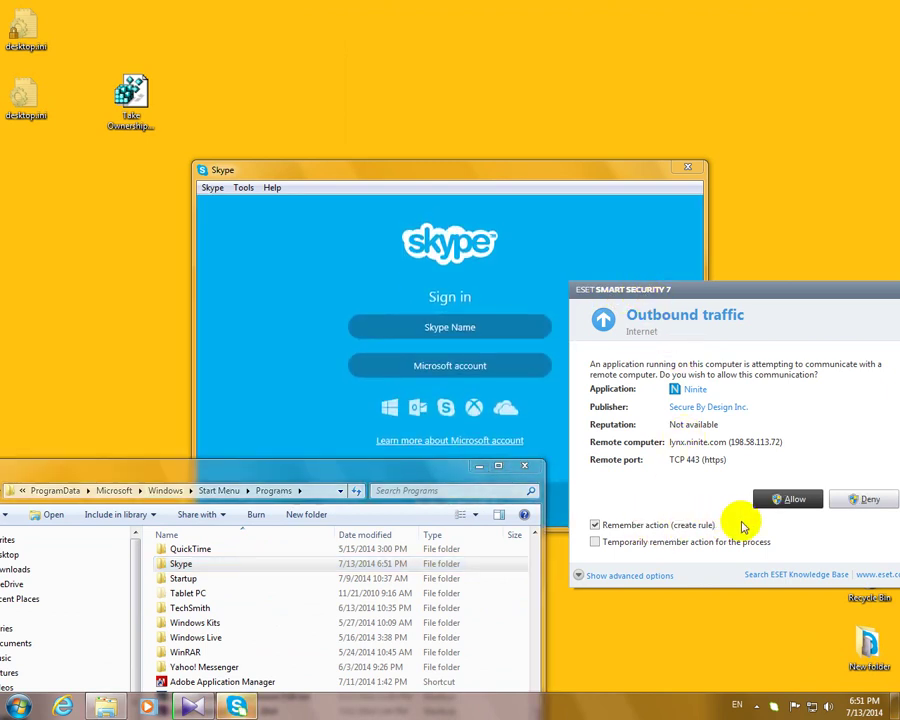
{"action": "left_click", "coordinate": [793, 499]}
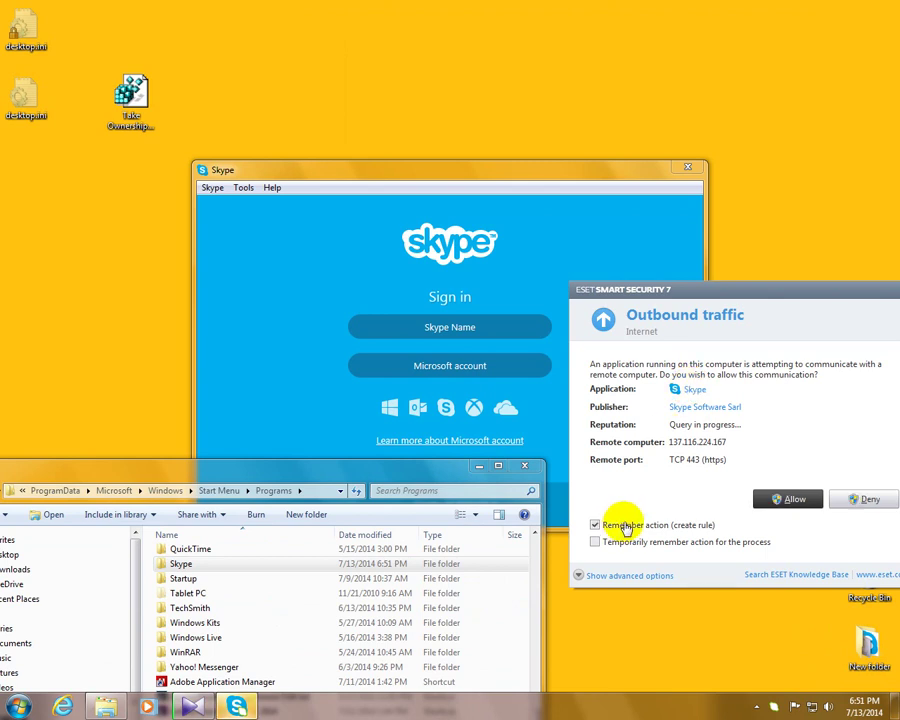
{"action": "left_click", "coordinate": [795, 500]}
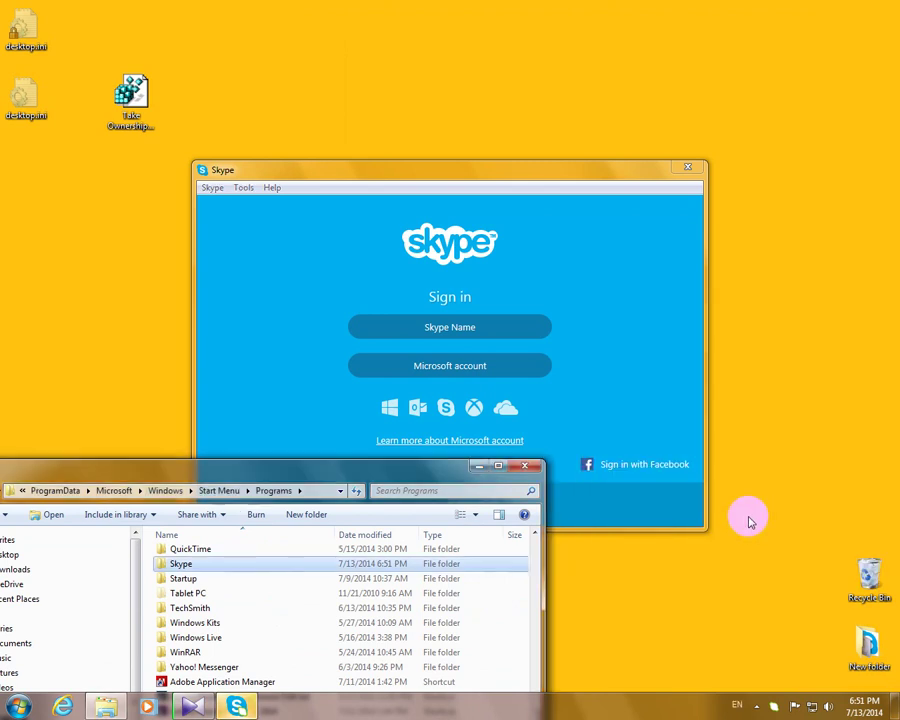
Step: Close the Explorer window and the Skype sign-in window
{"action": "mouse_move", "coordinate": [473, 158]}
{"action": "left_mouse_down"}
{"action": "mouse_move", "coordinate": [489, 150]}
{"action": "mouse_move", "coordinate": [561, 45]}
{"action": "left_mouse_up"}
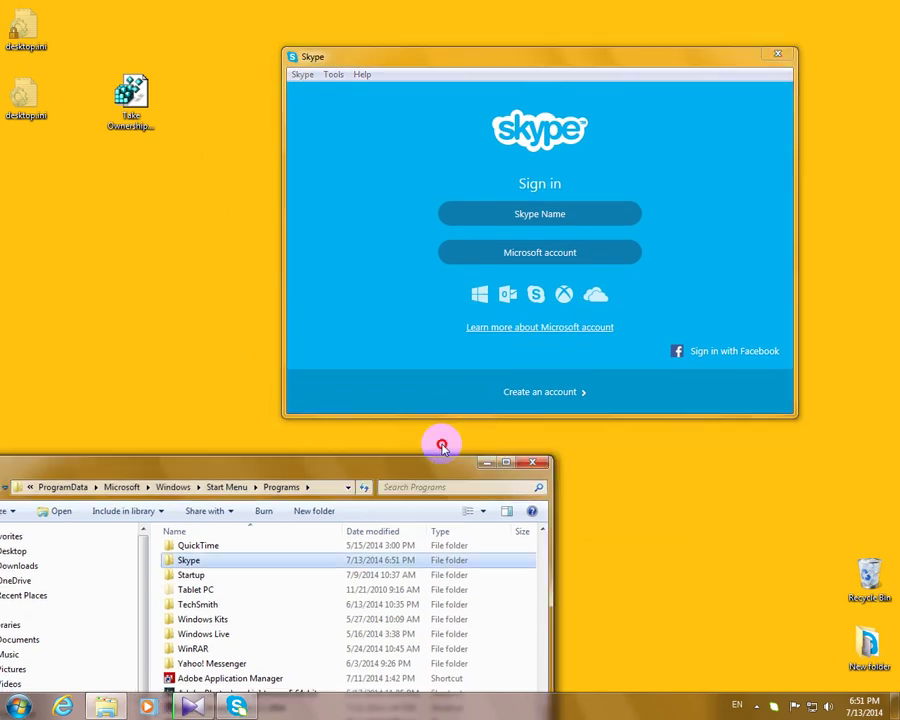
{"action": "left_click_drag", "start_coordinate": [430, 466], "coordinate": [617, 186]}
{"action": "left_click", "coordinate": [705, 188]}
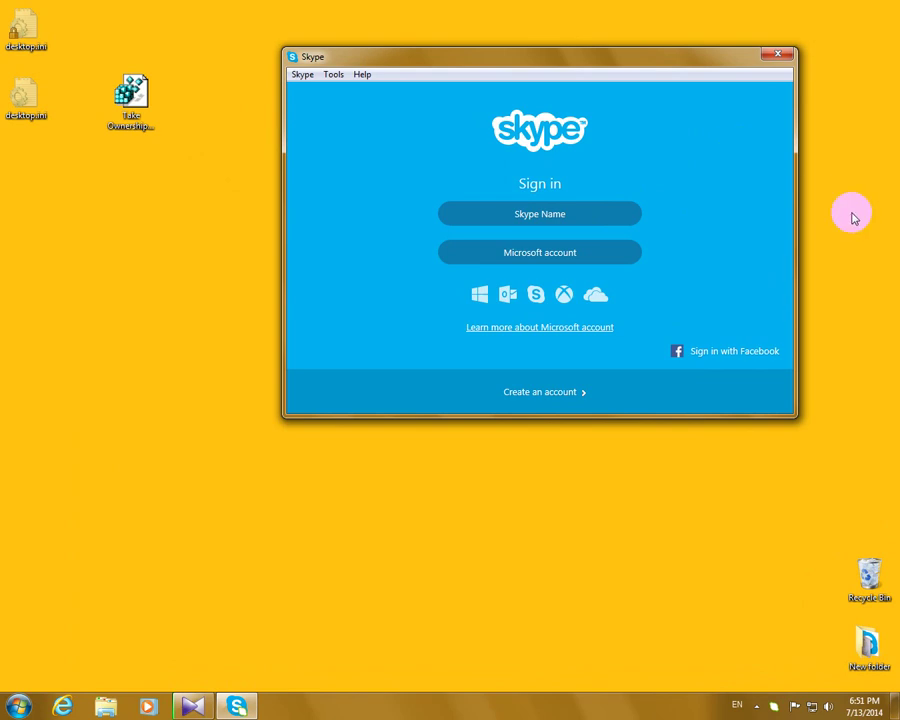
{"action": "left_click", "coordinate": [778, 54]}
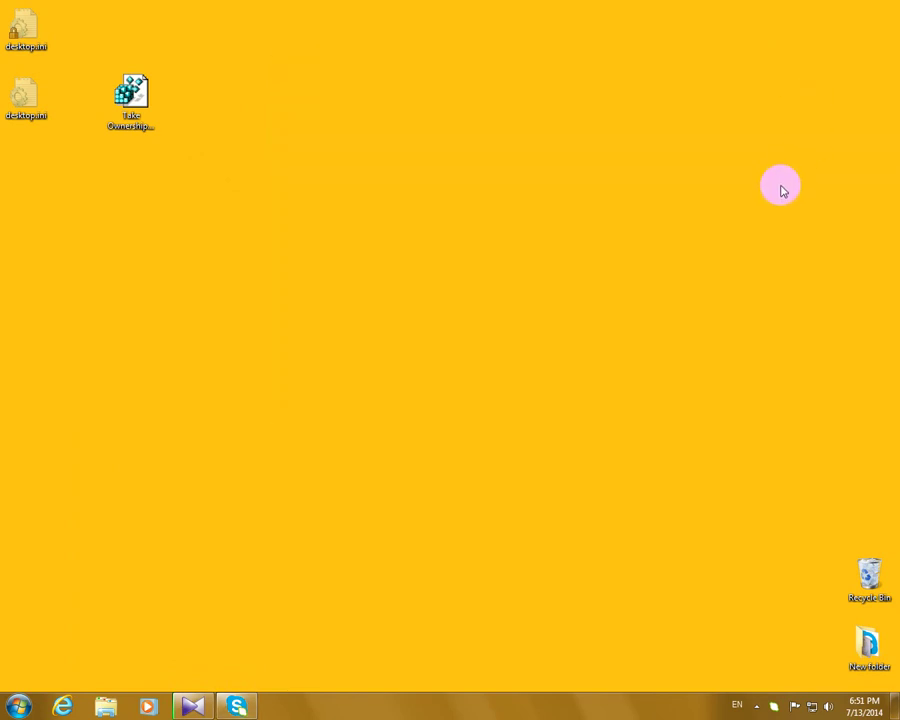